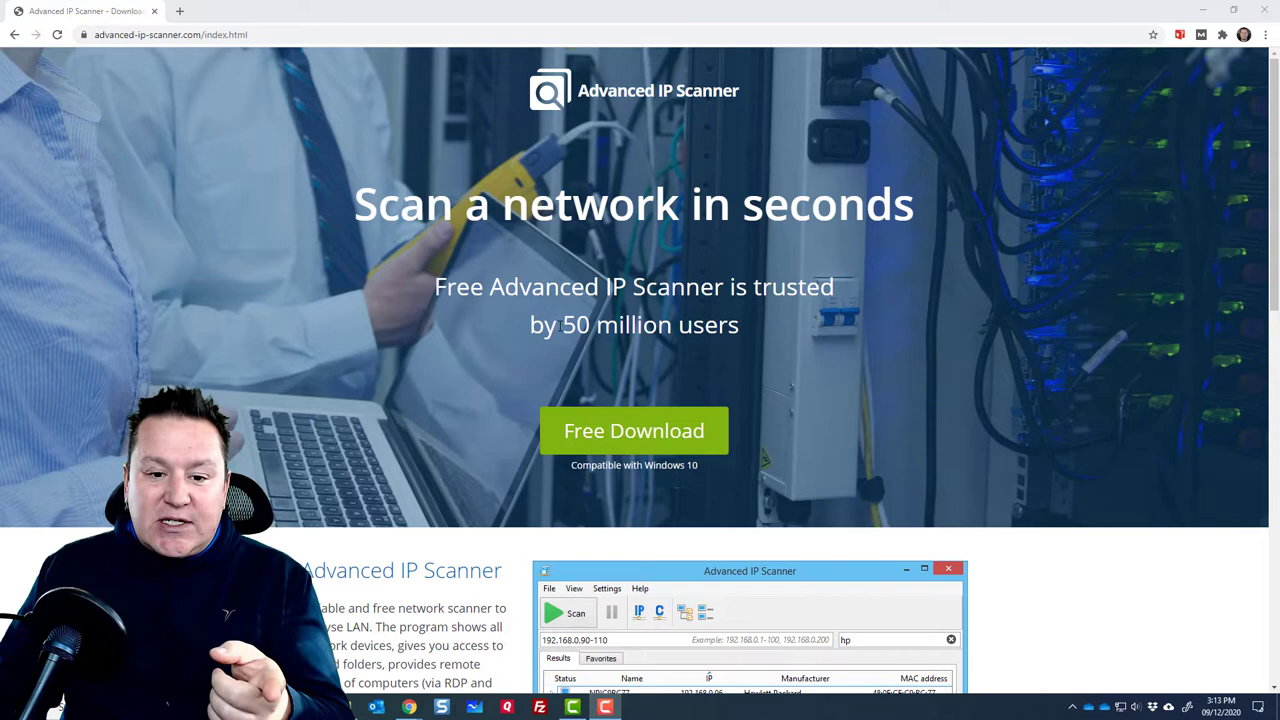
Step: Download the free Advanced IP Scanner installer from the website and save it to disk
left_click_drag(530, 328, 739, 330)
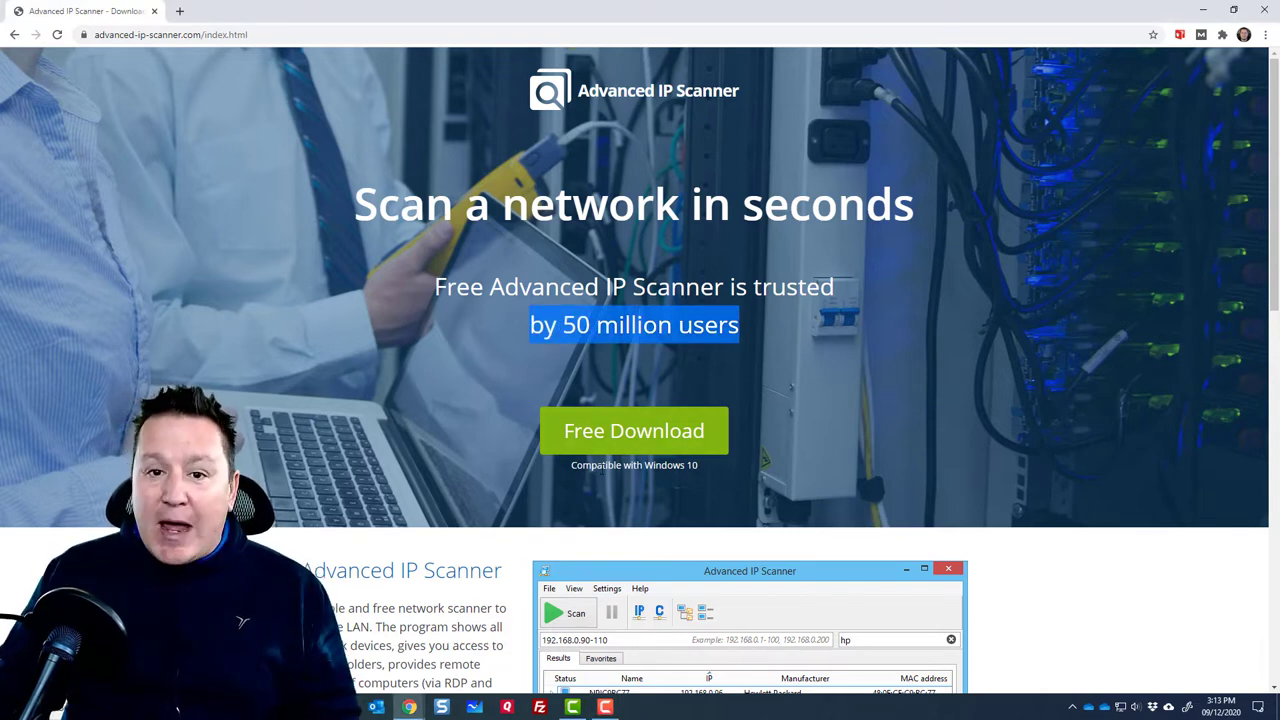
left_click(686, 448)
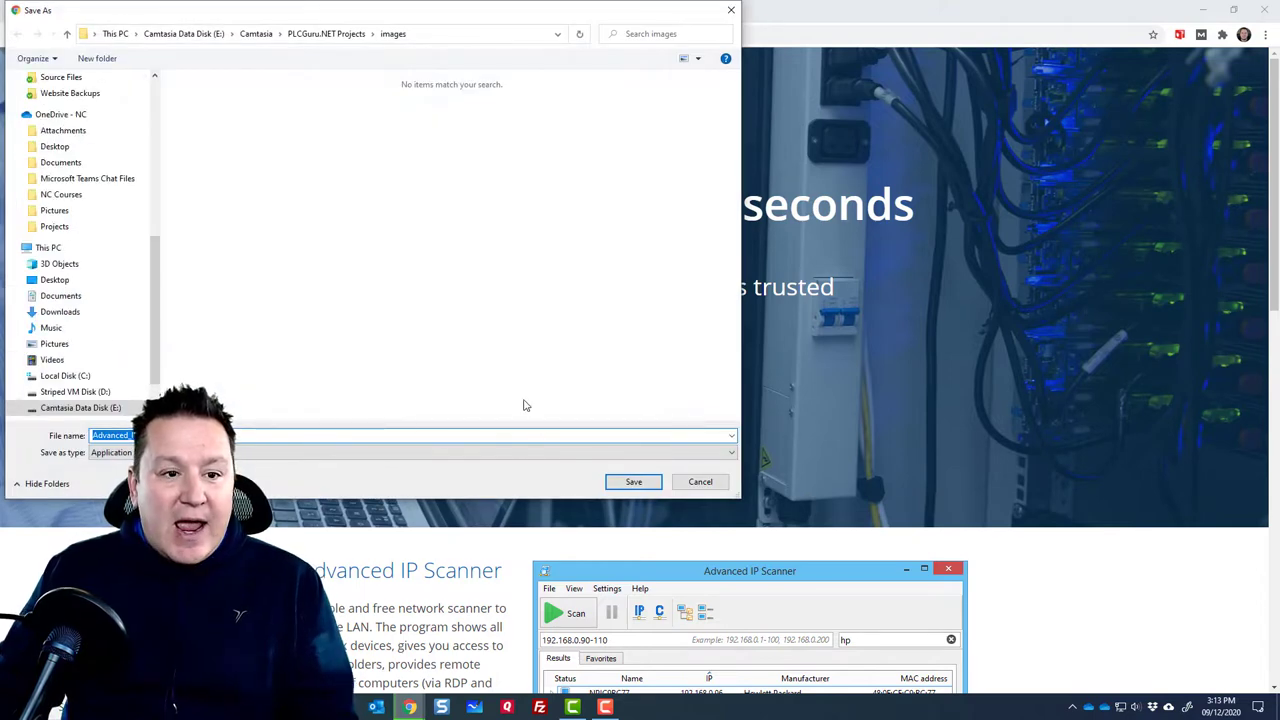
left_click(634, 481)
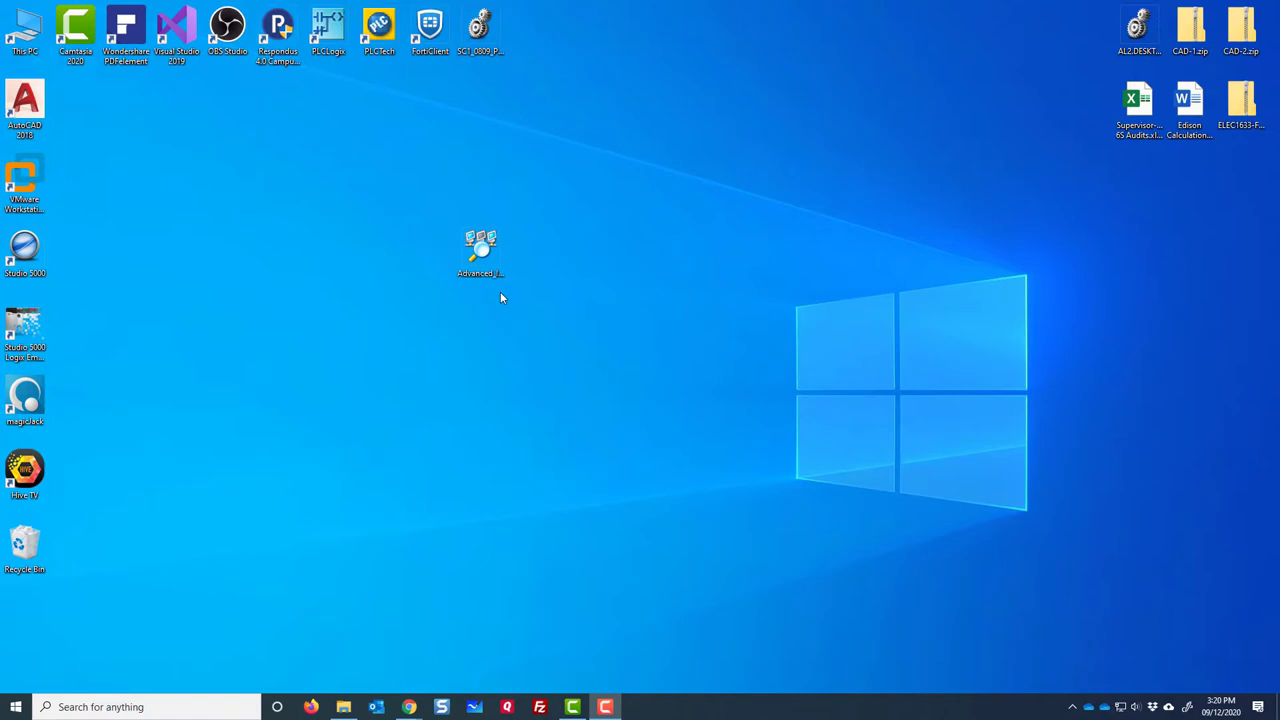
Step: Launch the desktop installer, accept the language, and run Advanced IP Scanner as a portable version
left_click(482, 274)
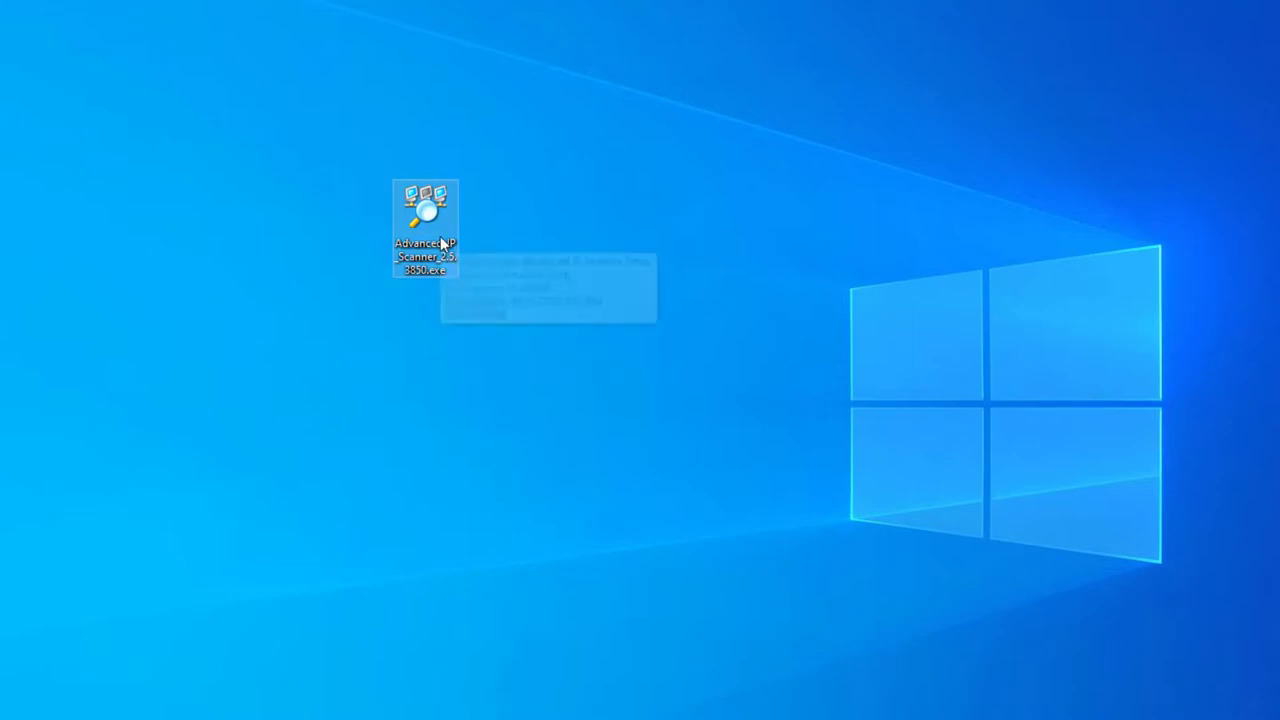
double_click(441, 243)
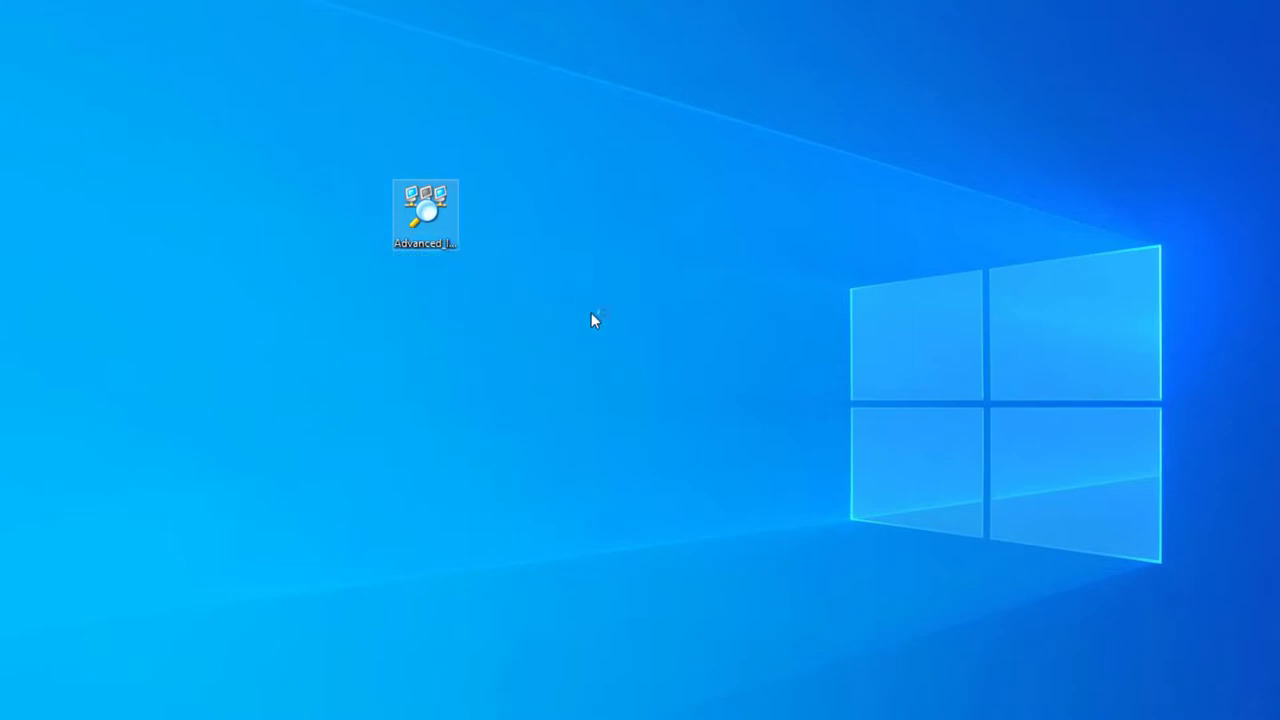
left_click(645, 390)
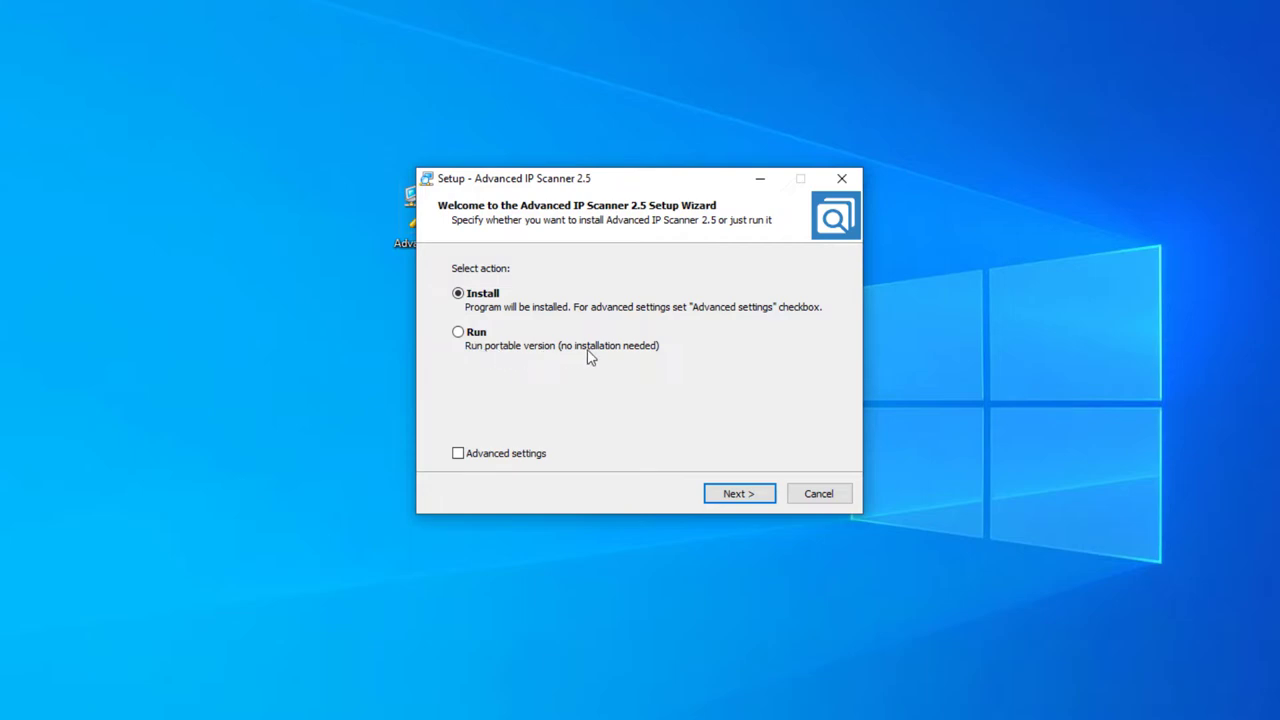
left_click(462, 337)
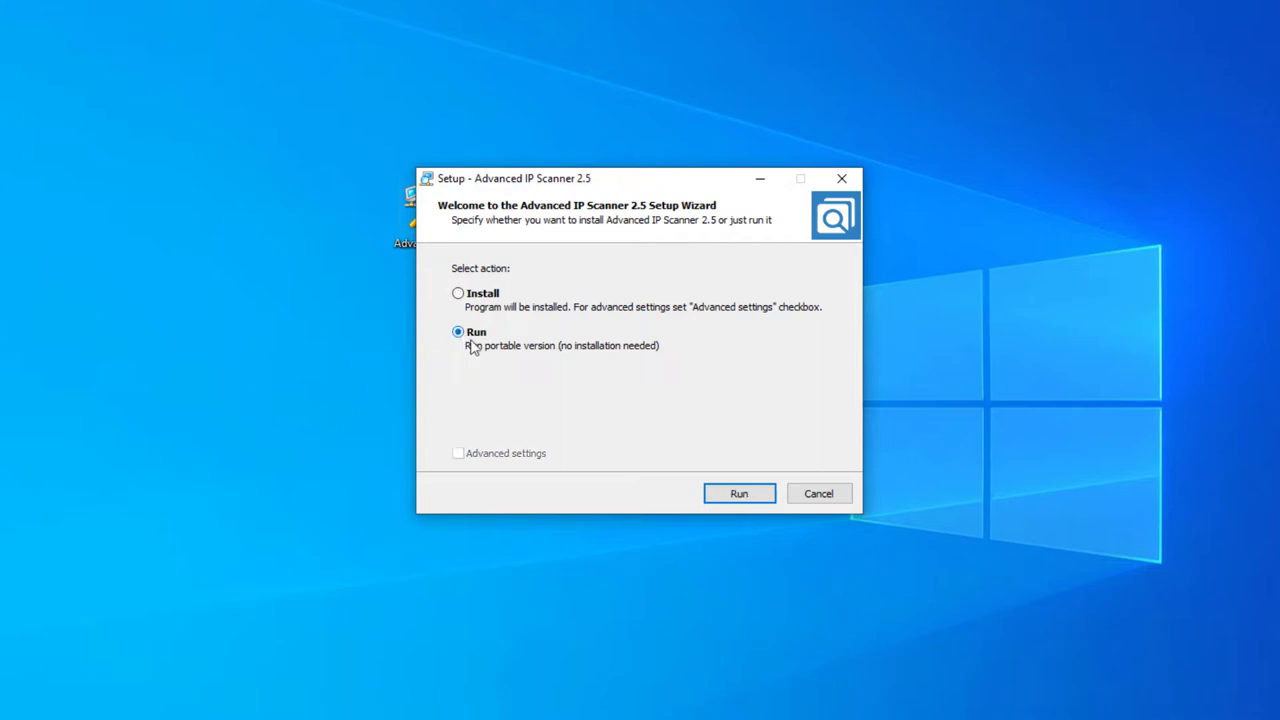
left_click(756, 495)
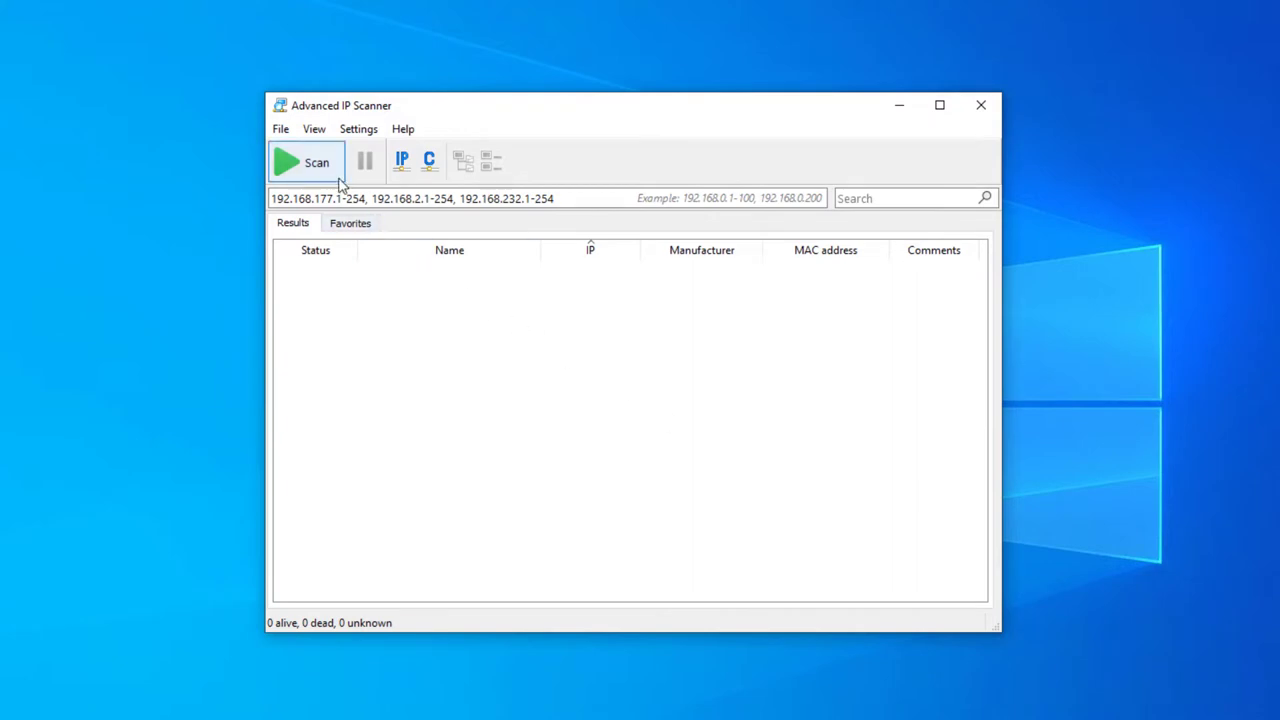
Step: Scan the three default address ranges, finding 19 alive devices with IPs and manufacturers
left_click(310, 163)
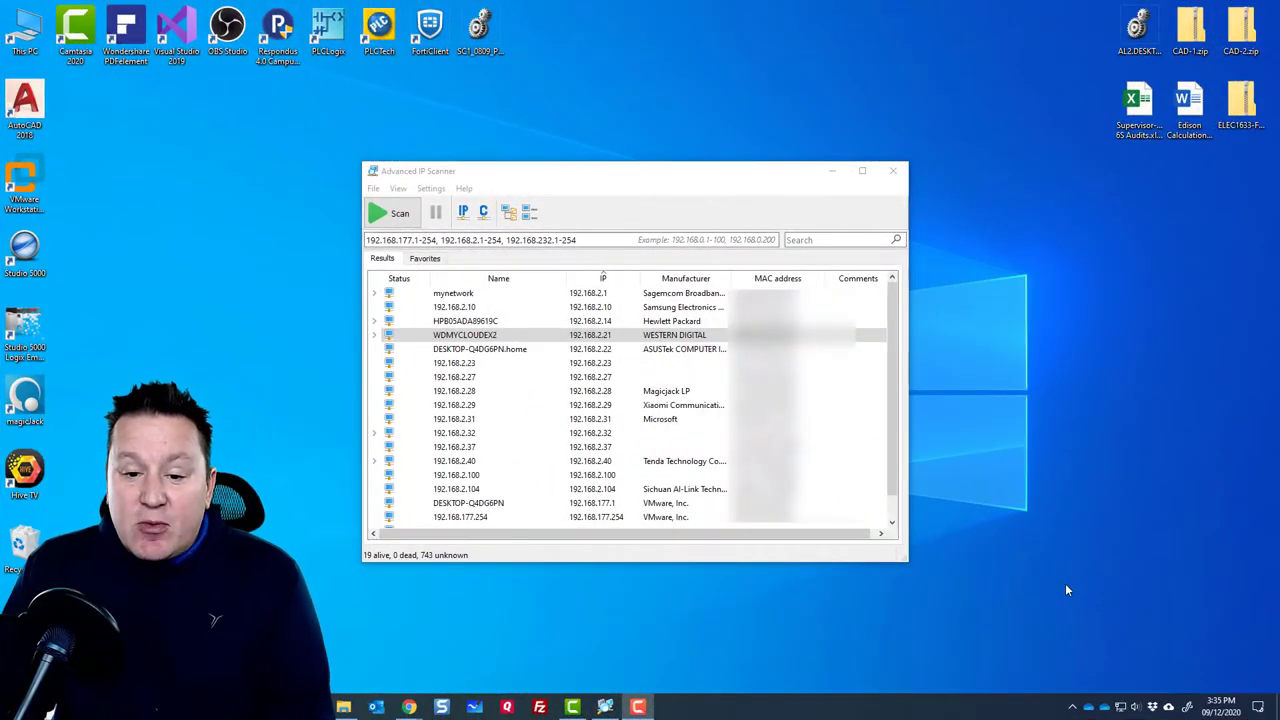
mouse_move(896, 316)
left_mouse_down()
mouse_move(896, 340)
mouse_move(894, 316)
left_mouse_up()
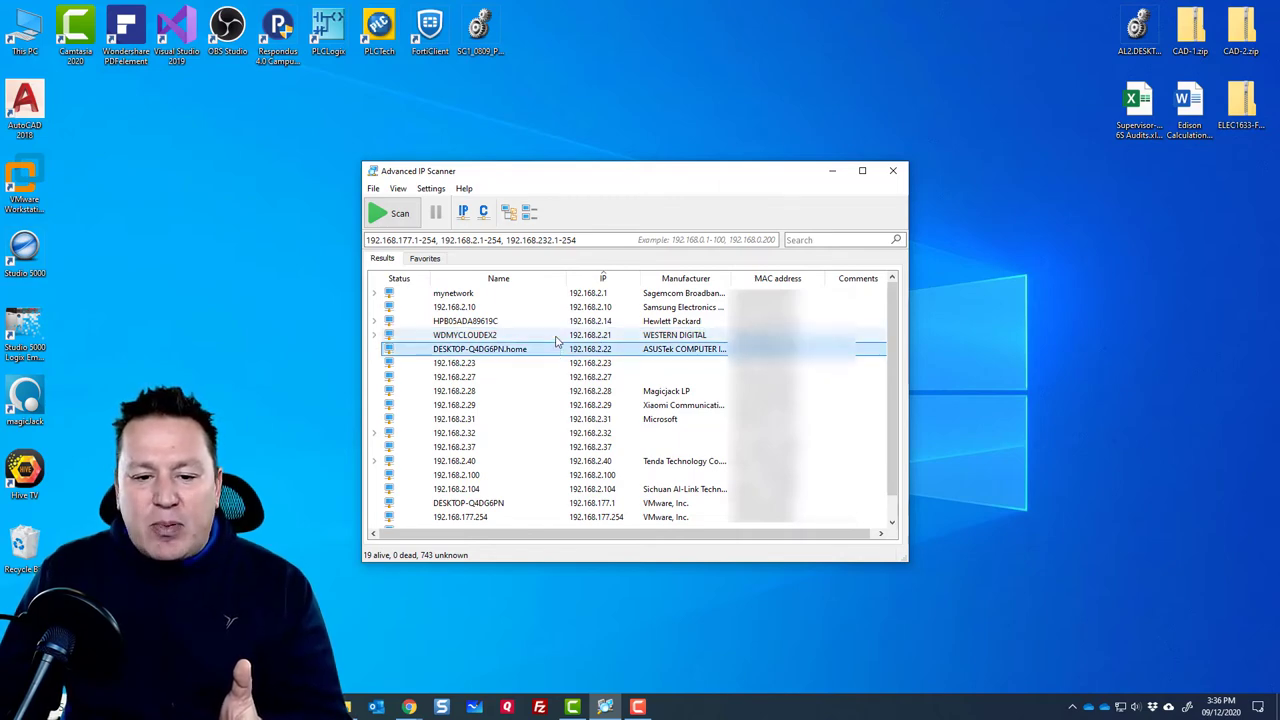
Step: Start a continuous ping to WDMYCLOUDEX2 at 192.168.2.21 from its Tools menu
right_click(558, 339)
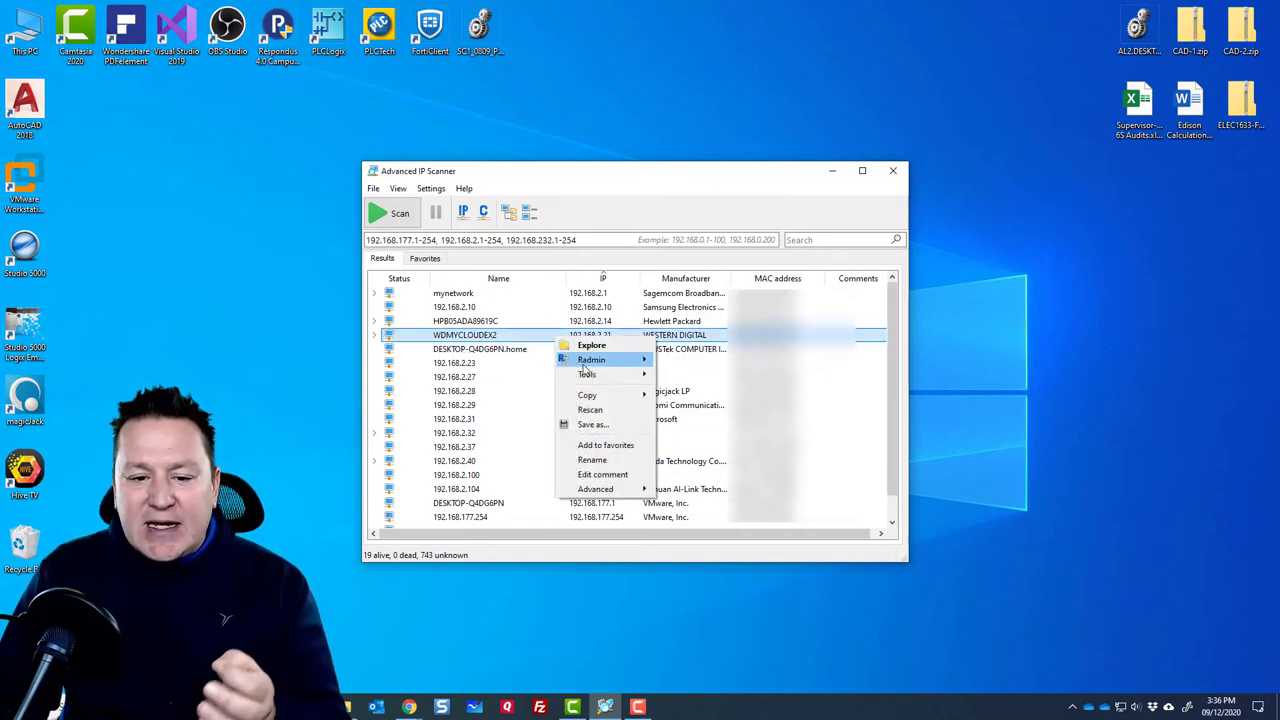
mouse_move(590, 362)
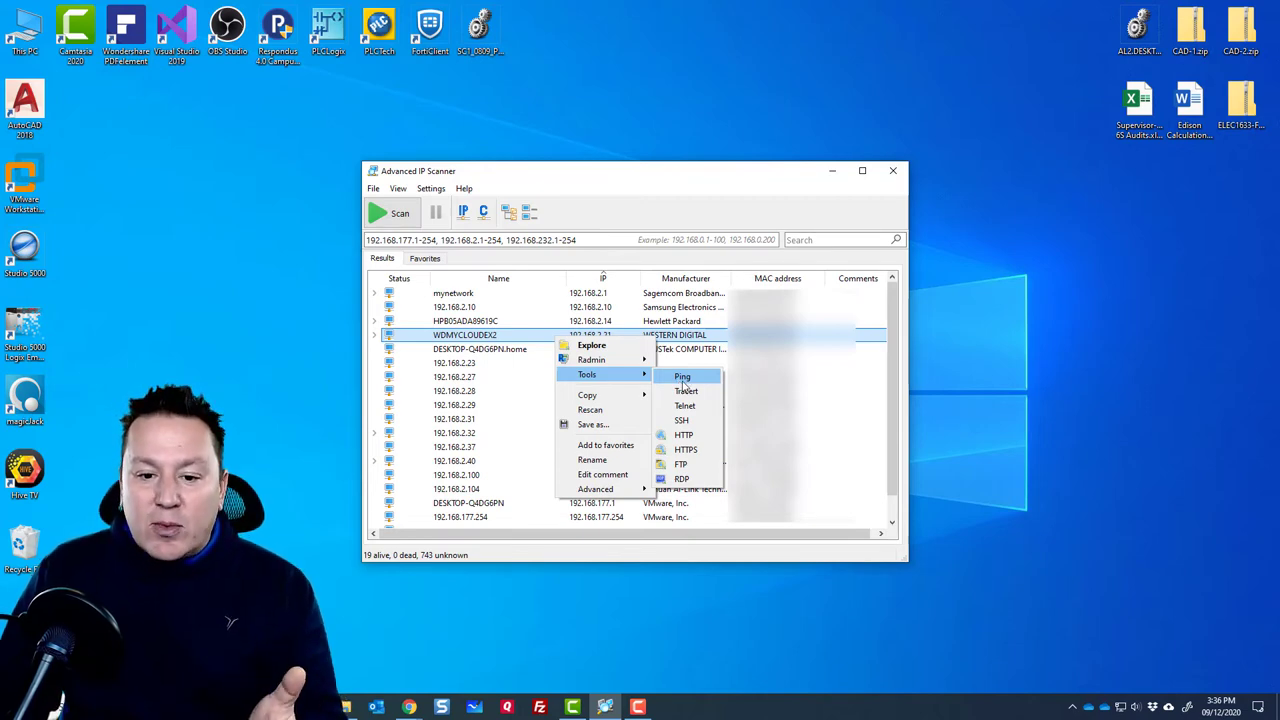
left_click(682, 378)
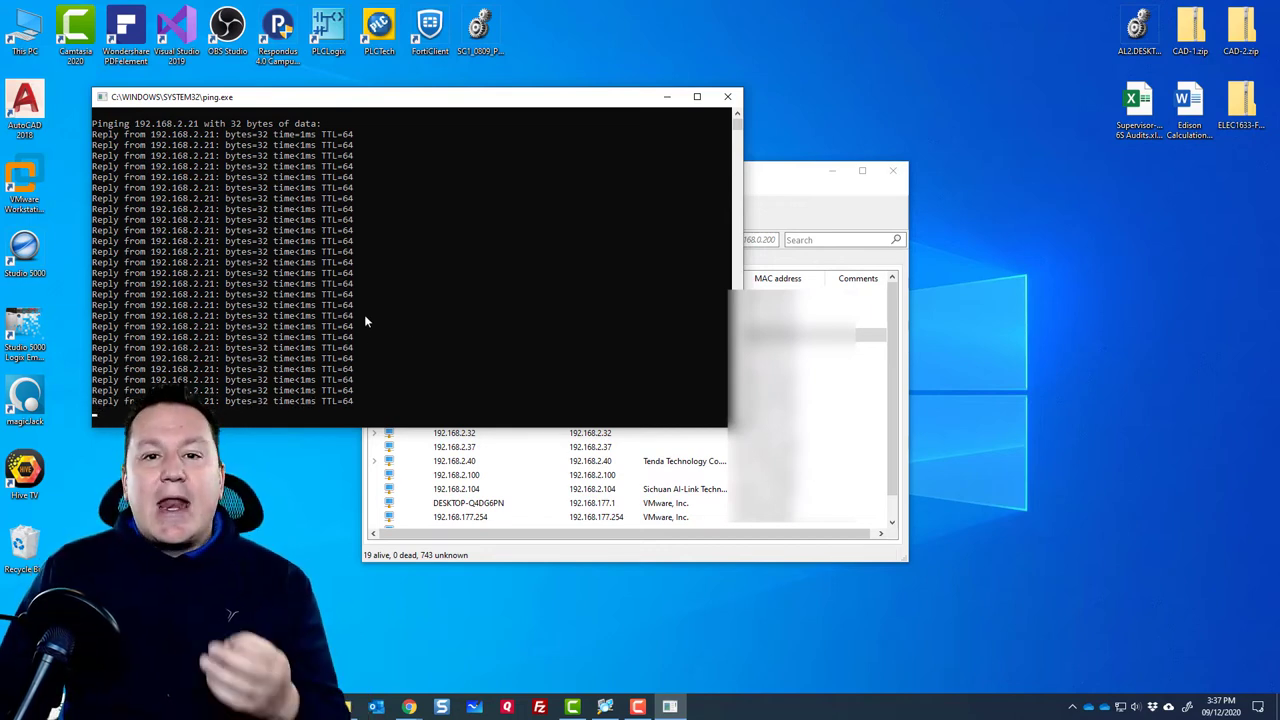
Step: Close the ping console and run a Tracert to WDMYCLOUDEX2 at 192.168.2.21
left_click(729, 98)
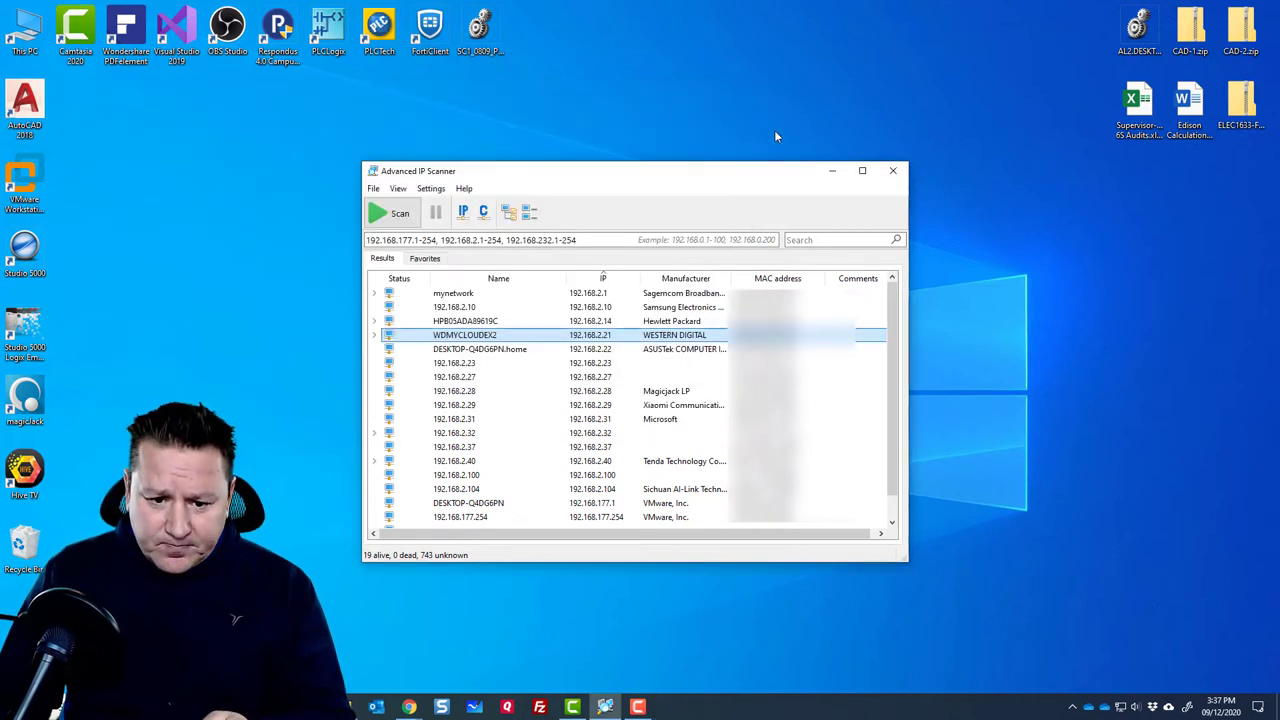
right_click(503, 342)
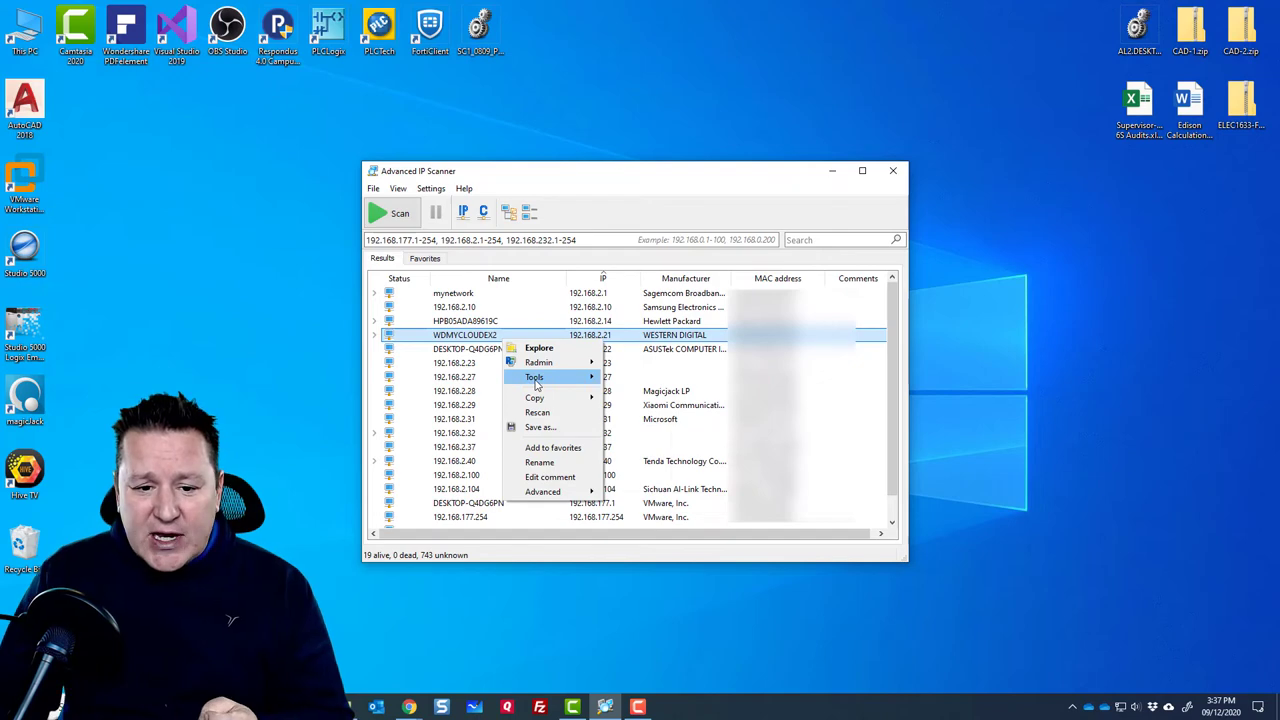
mouse_move(535, 384)
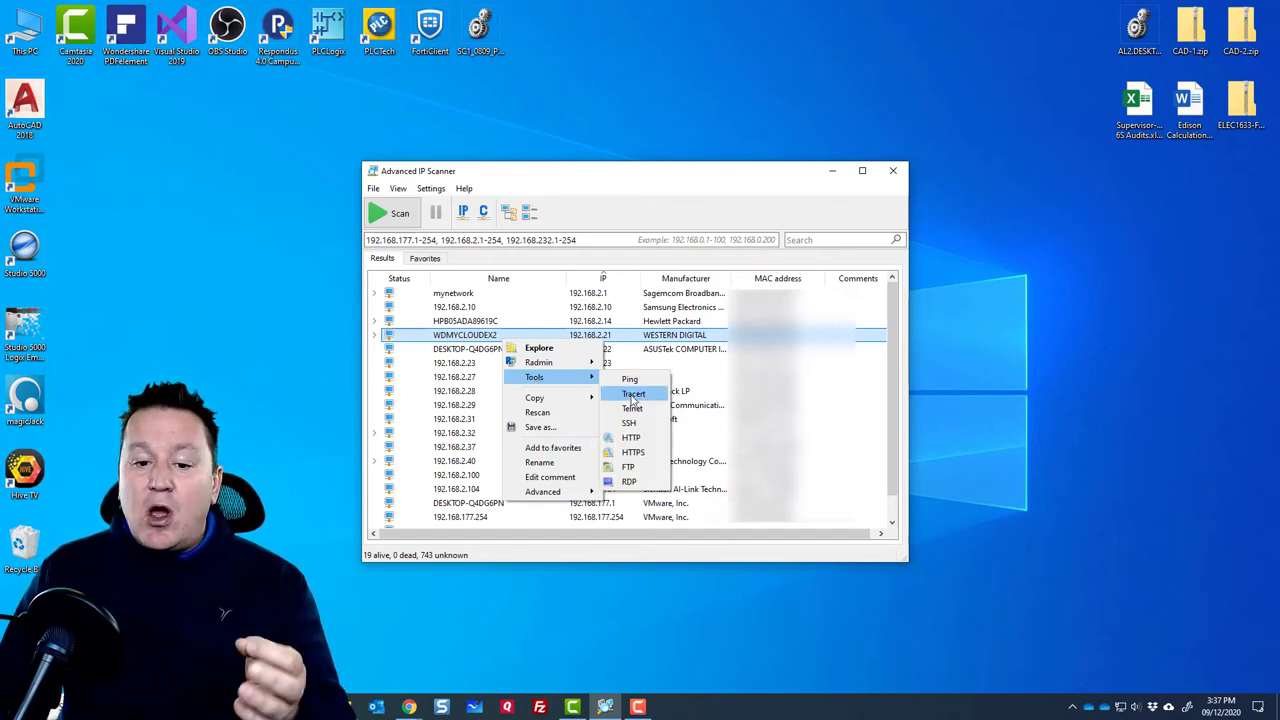
left_click(633, 394)
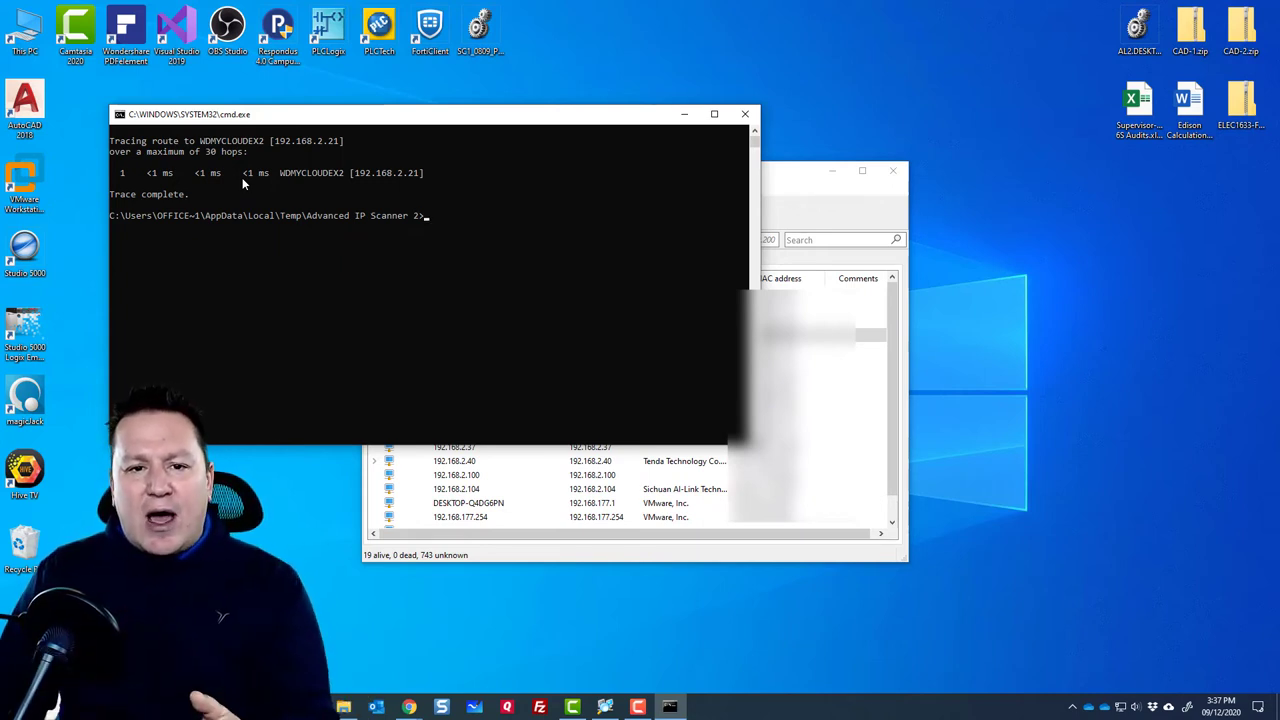
Step: Close the traceroute window and review WDMYCLOUDEX2's Radmin and Tools context submenus
left_click(745, 114)
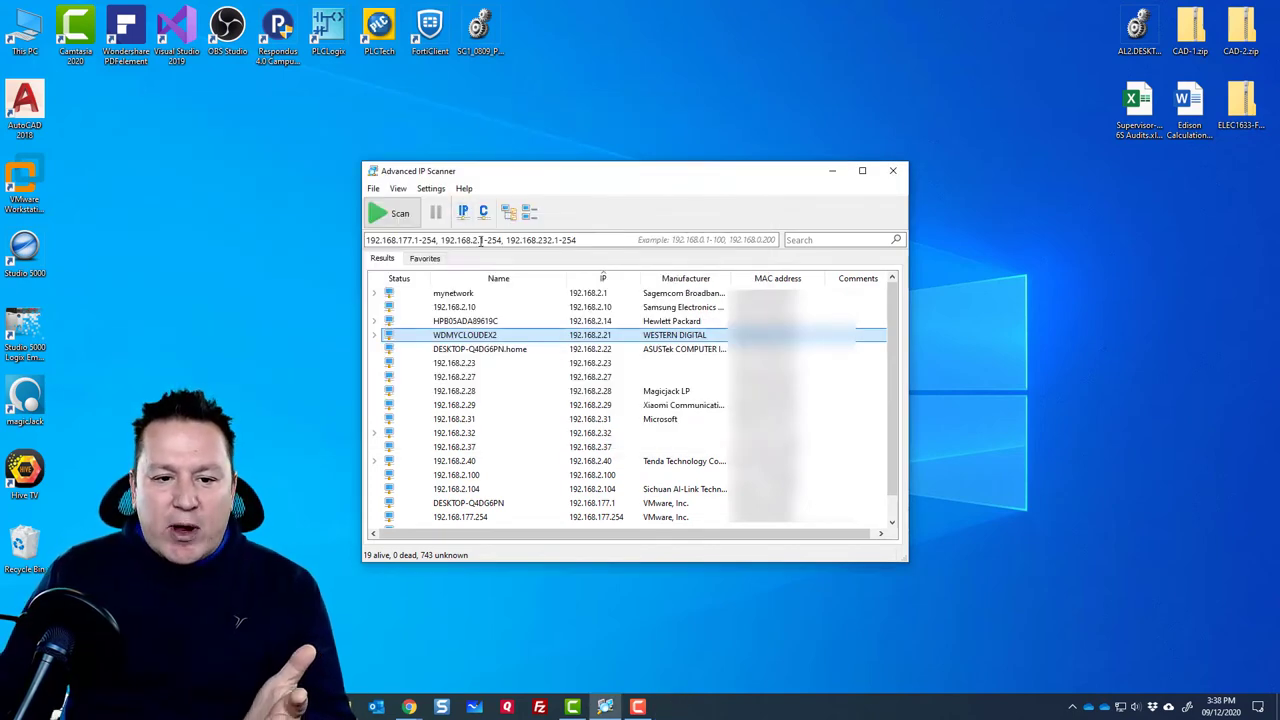
right_click(502, 340)
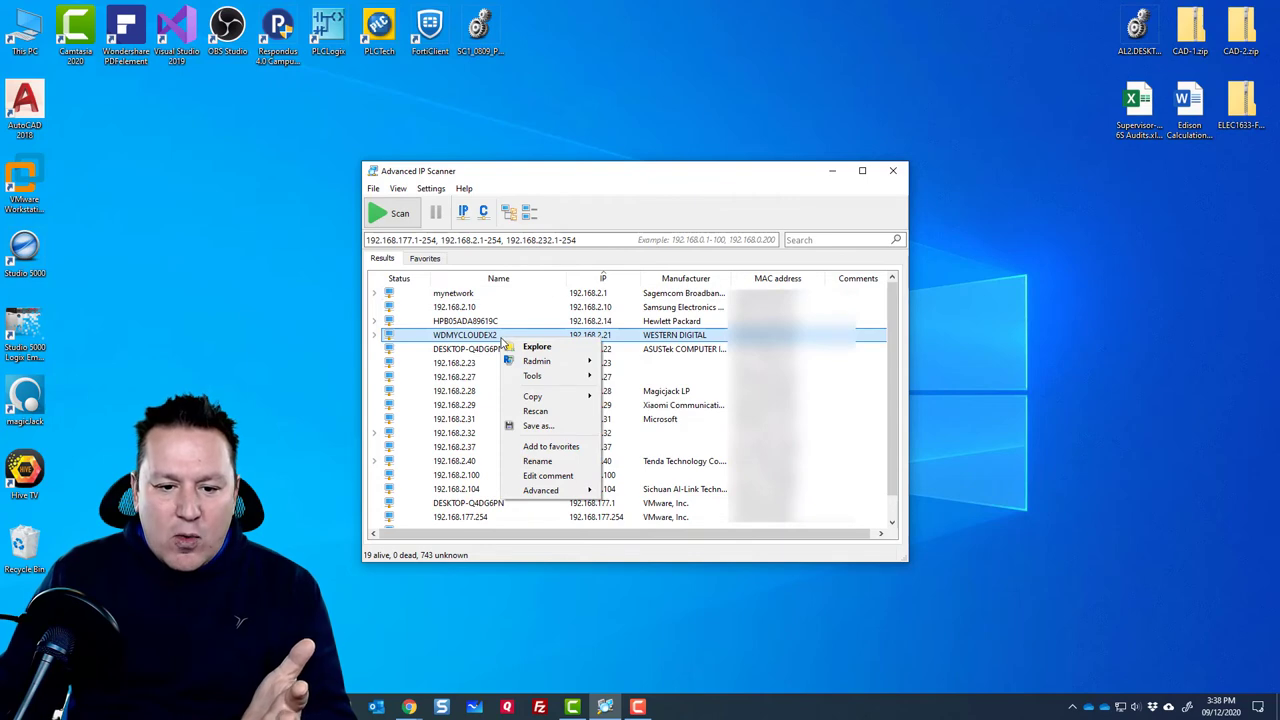
mouse_move(532, 364)
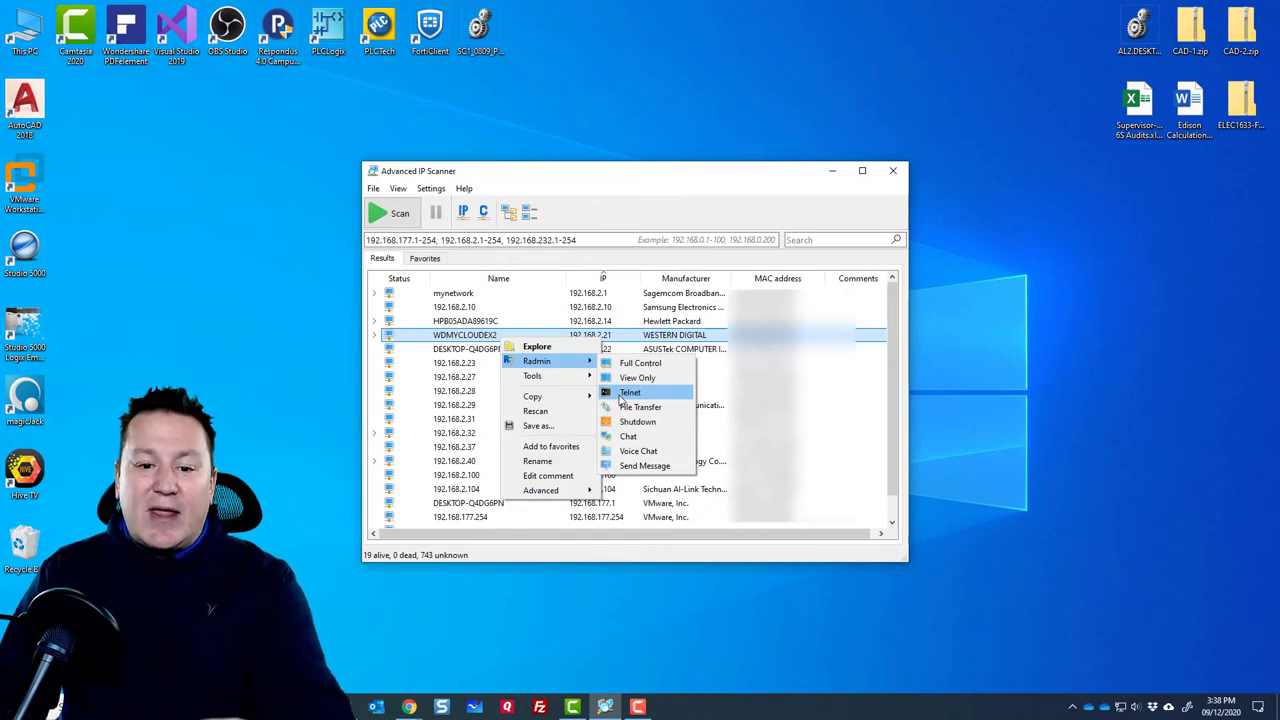
mouse_move(584, 377)
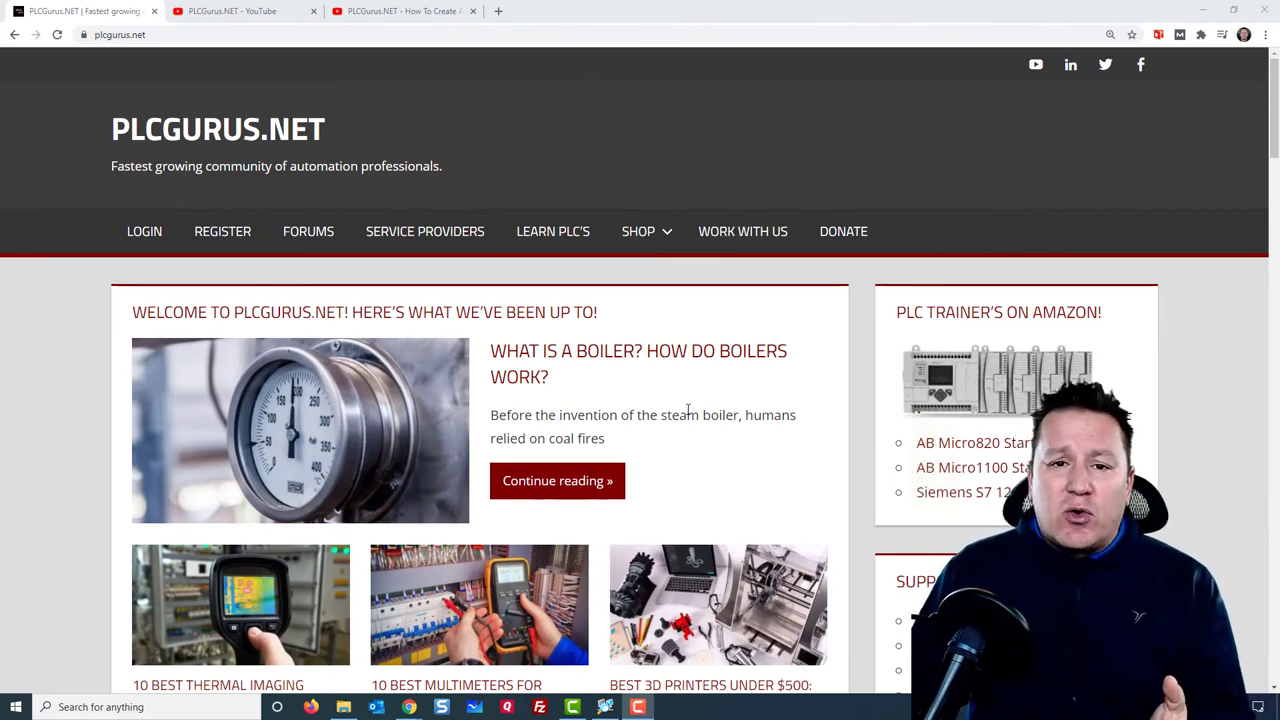
scroll(688, 410, "down", 2)
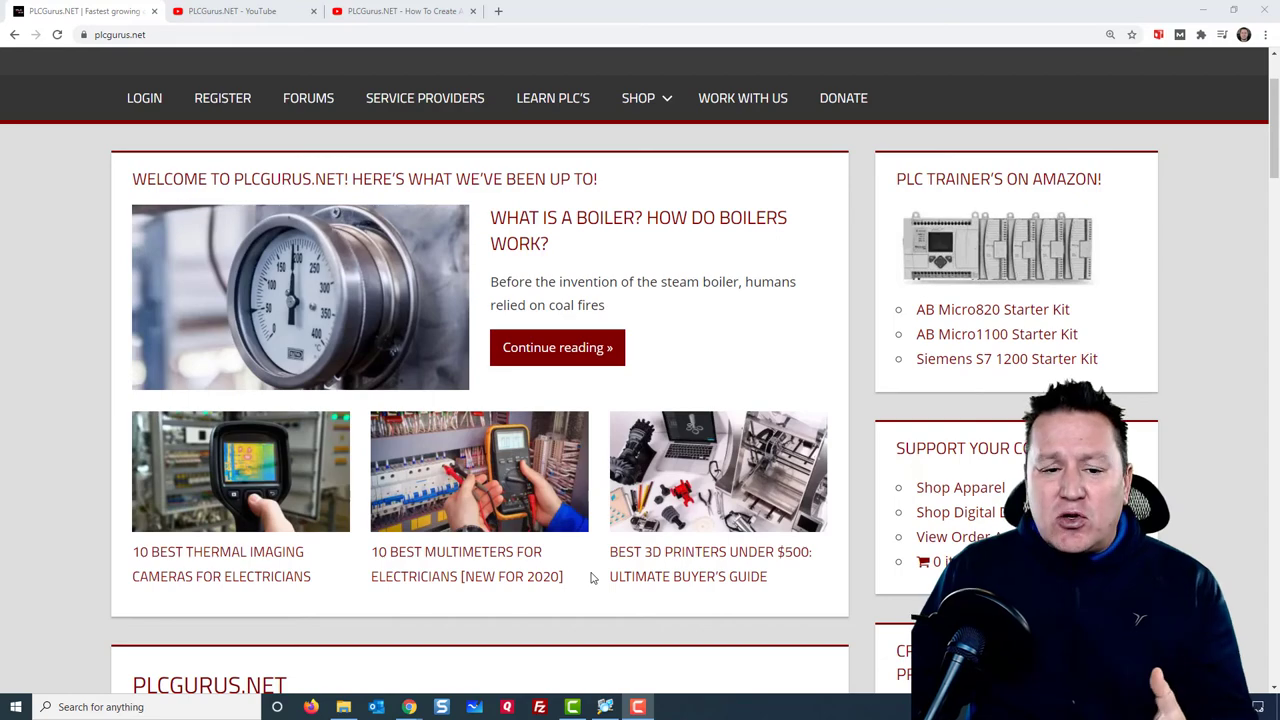
scroll(605, 576, "down", 5)
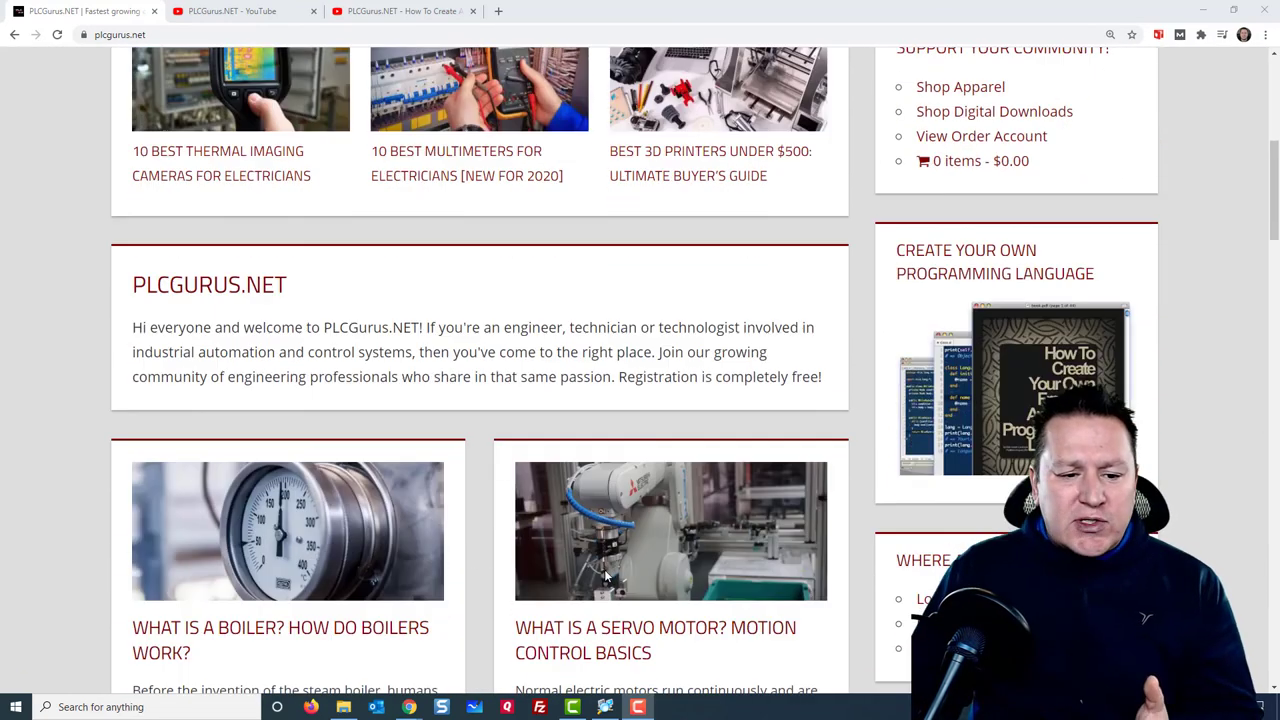
scroll(605, 576, "down", 8)
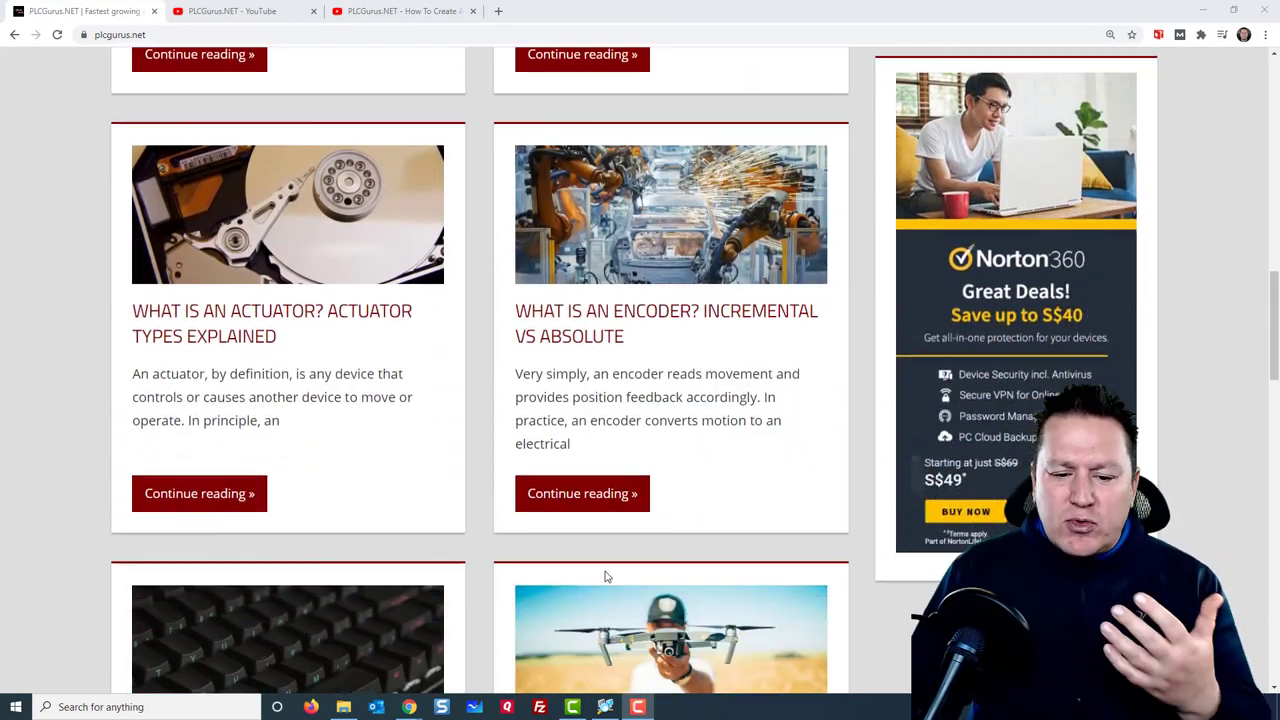
scroll(605, 576, "down", 2)
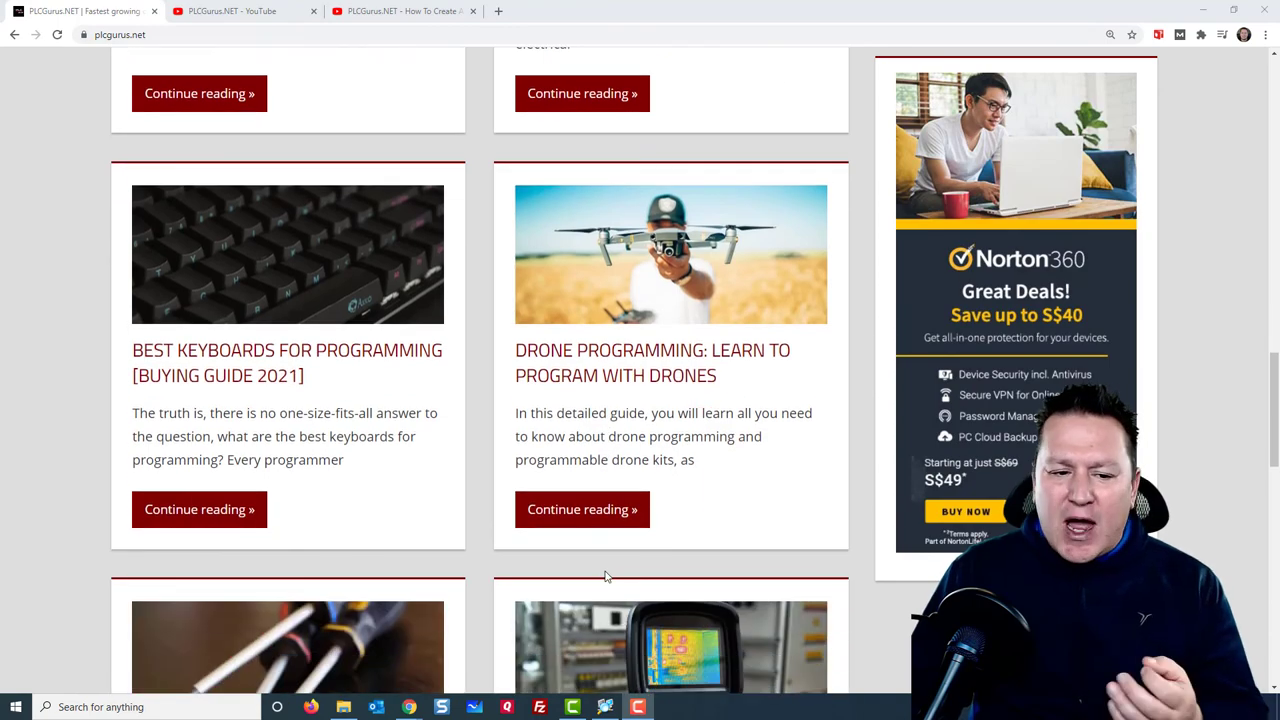
scroll(605, 576, "down", 4)
scroll(611, 577, "up", 3)
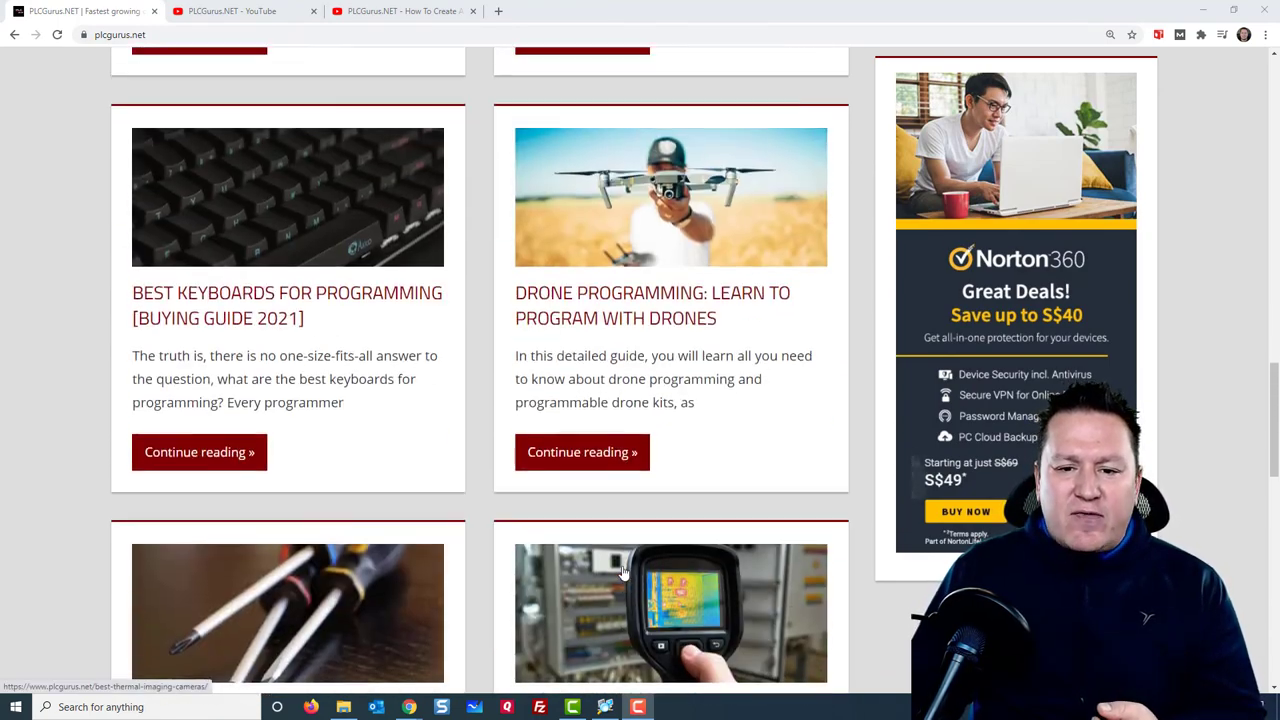
scroll(622, 572, "up", 15)
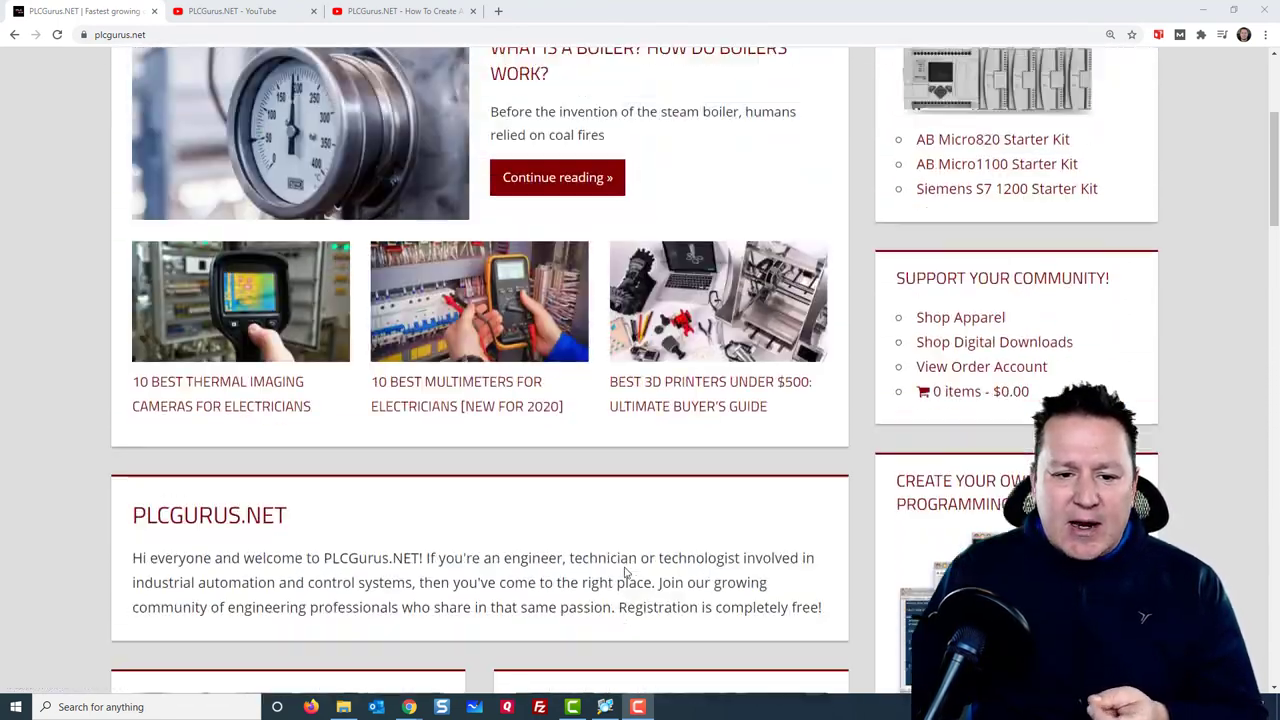
scroll(625, 572, "up", 3)
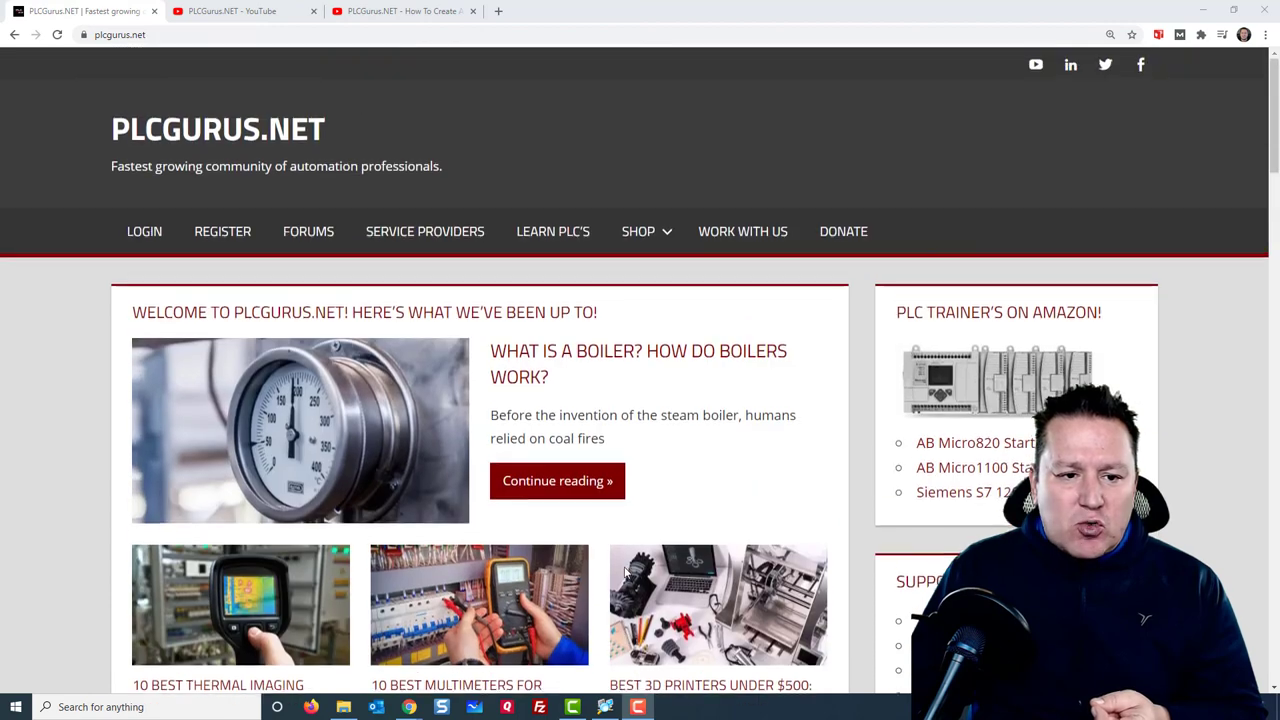
Step: Open the PLCGurus.NET Forums page and scroll to the Announcements and PLC Questions and Answers categories
left_click(328, 235)
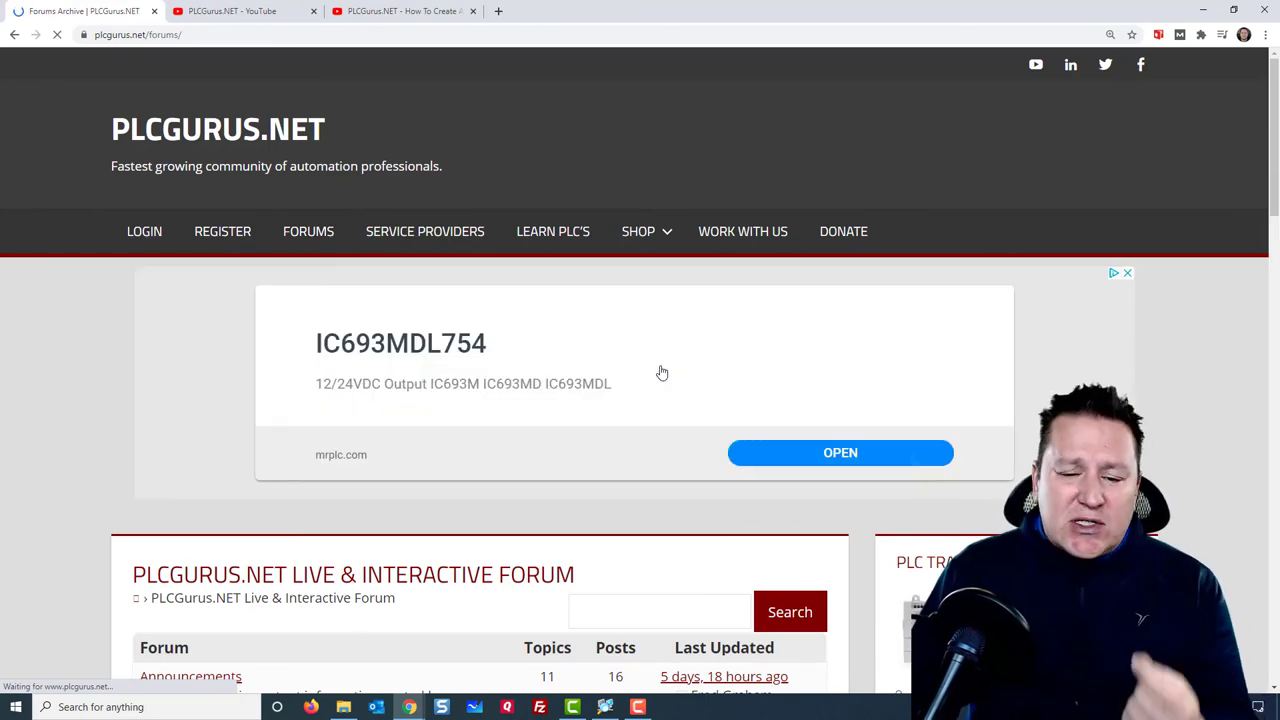
scroll(445, 545, "down", 4)
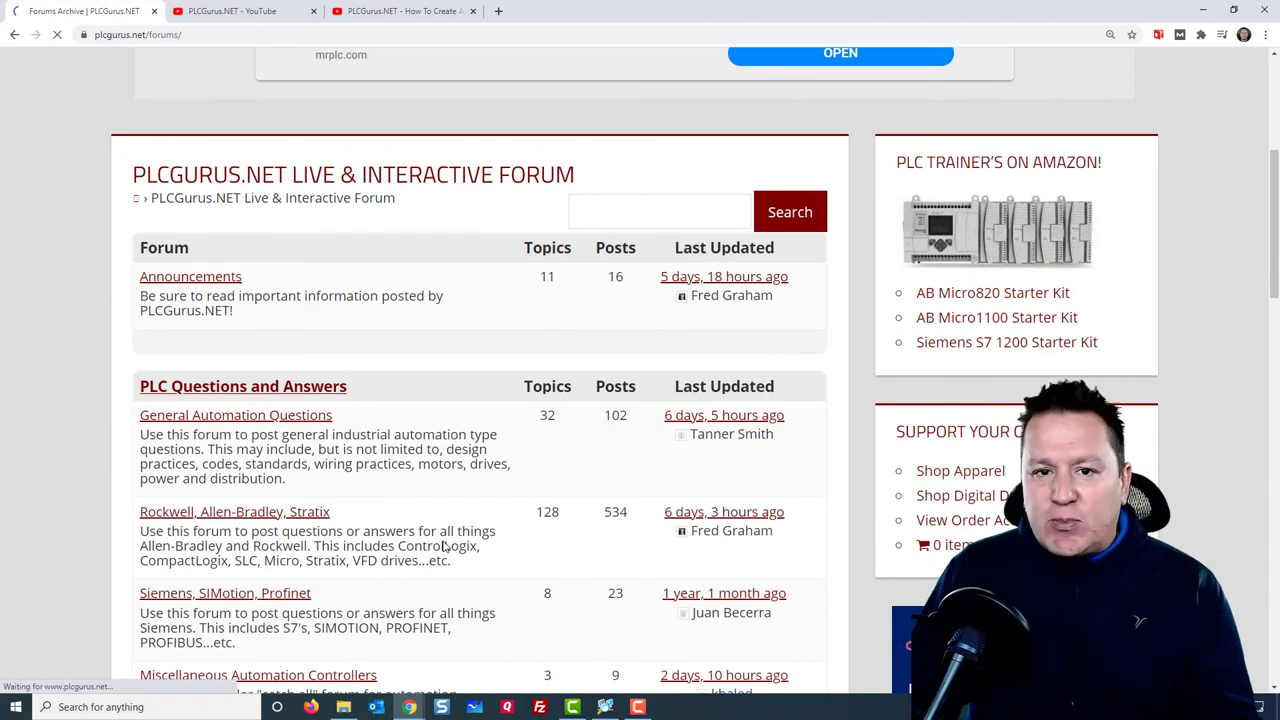
scroll(290, 540, "down", 1)
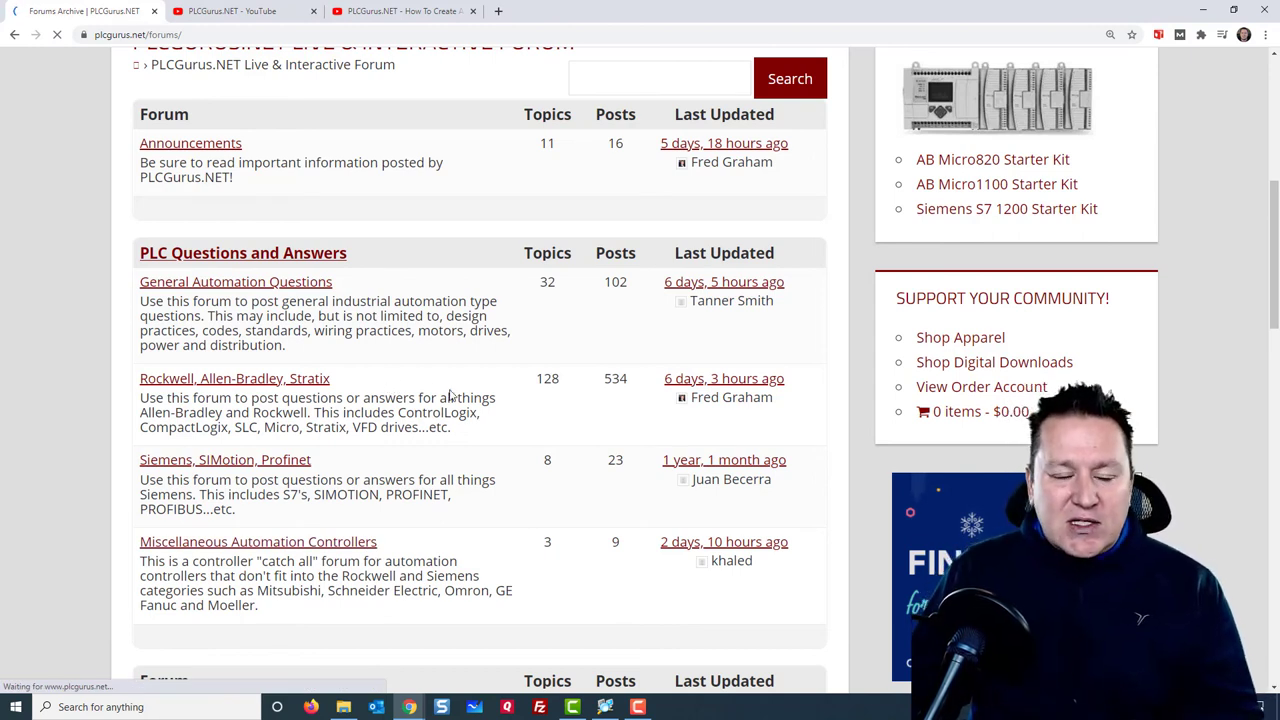
Step: Like the 'How To Create A Studio 5000 Logix Emulate Project' video, raising its count to 336
left_click(232, 14)
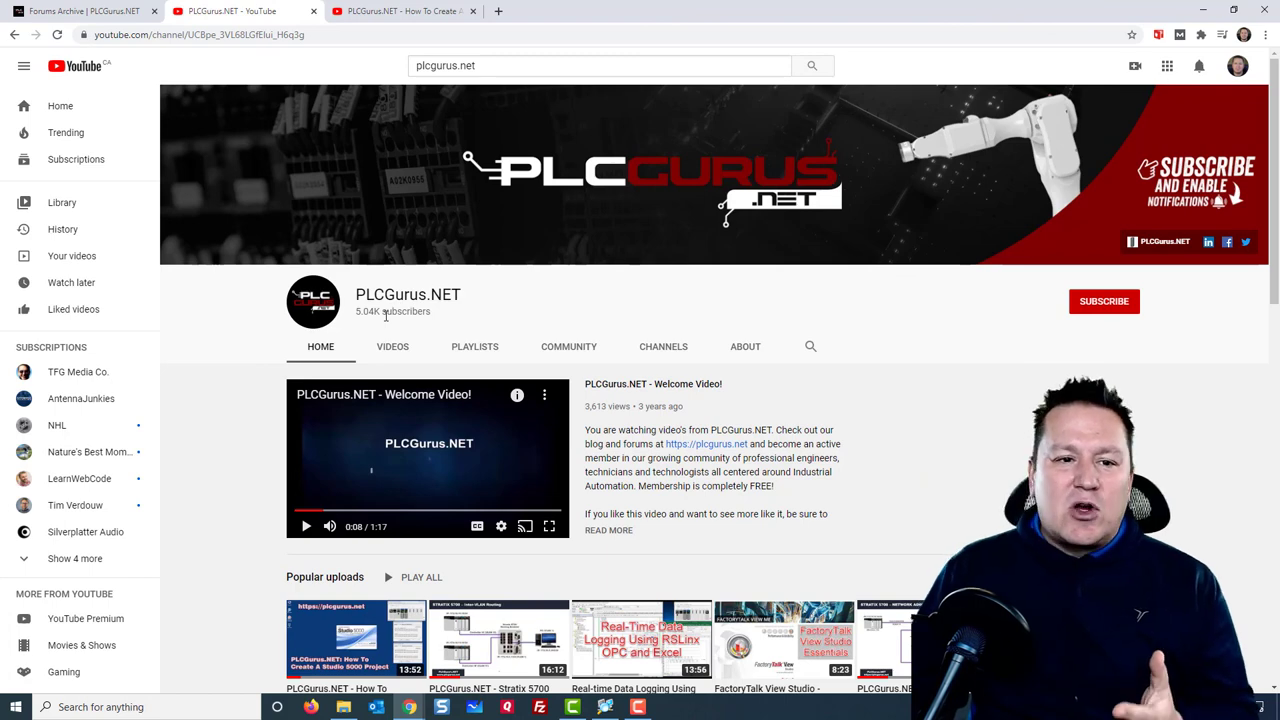
left_click(400, 11)
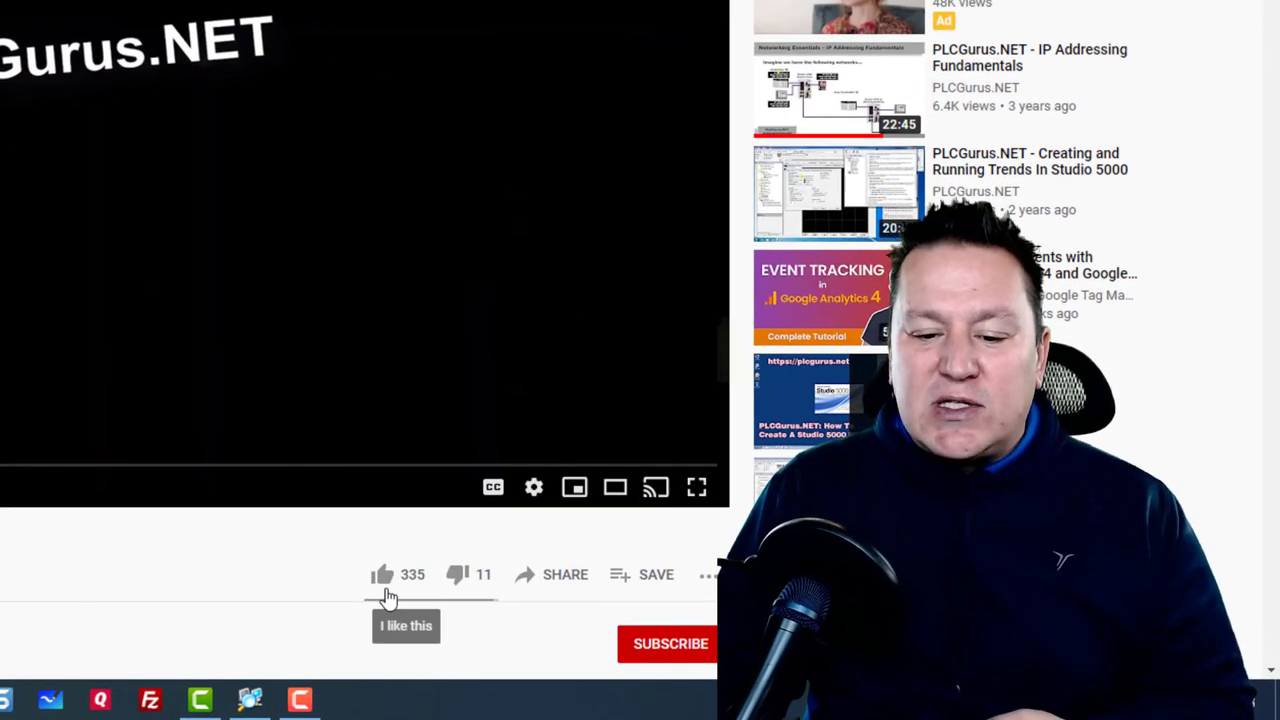
left_click(386, 590)
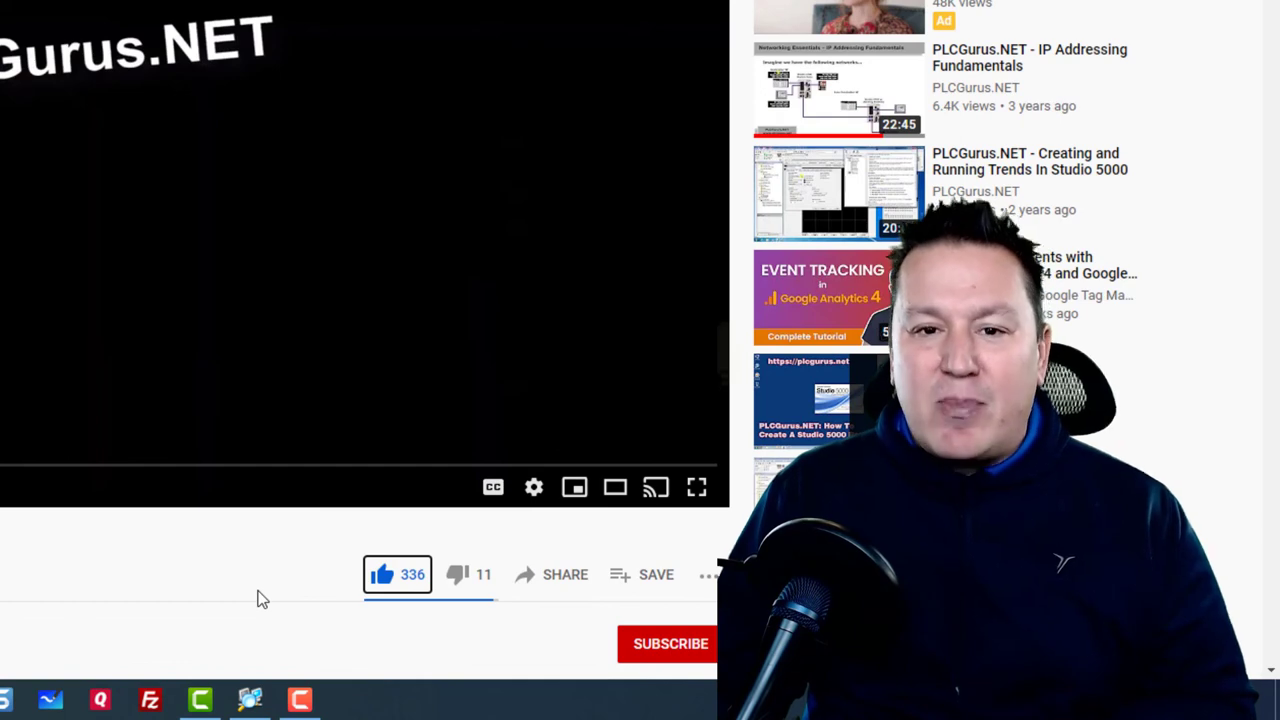